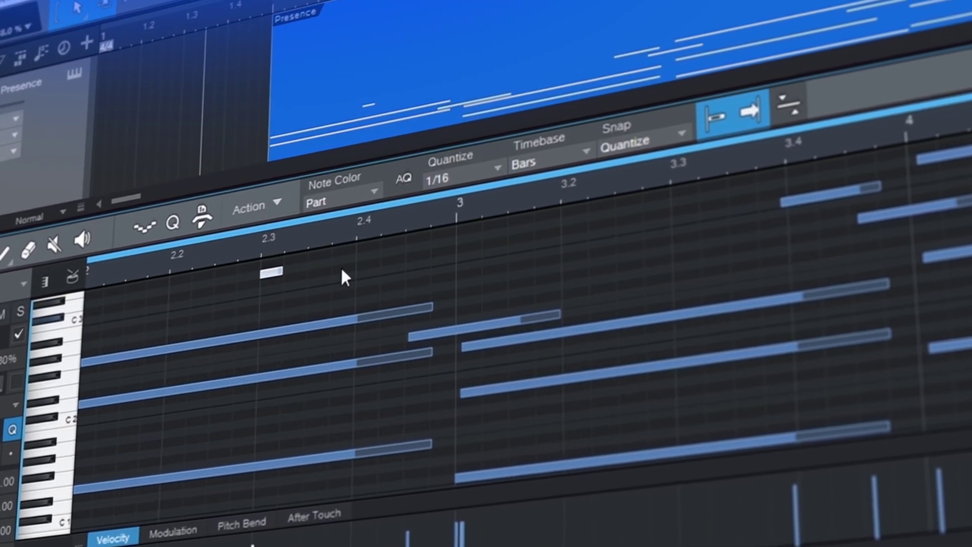
Step: Paint a short note into the piano roll near beat 2.4
{"action": "left_click", "coordinate": [368, 263]}
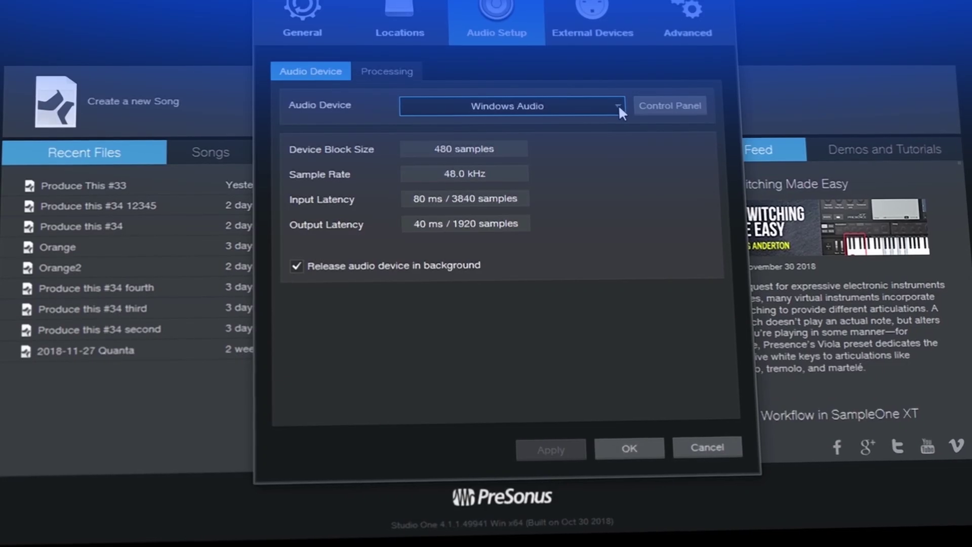
Step: Keep Windows Audio as the device, then mute the Presence part's long note near bar 2
{"action": "left_click", "coordinate": [619, 107]}
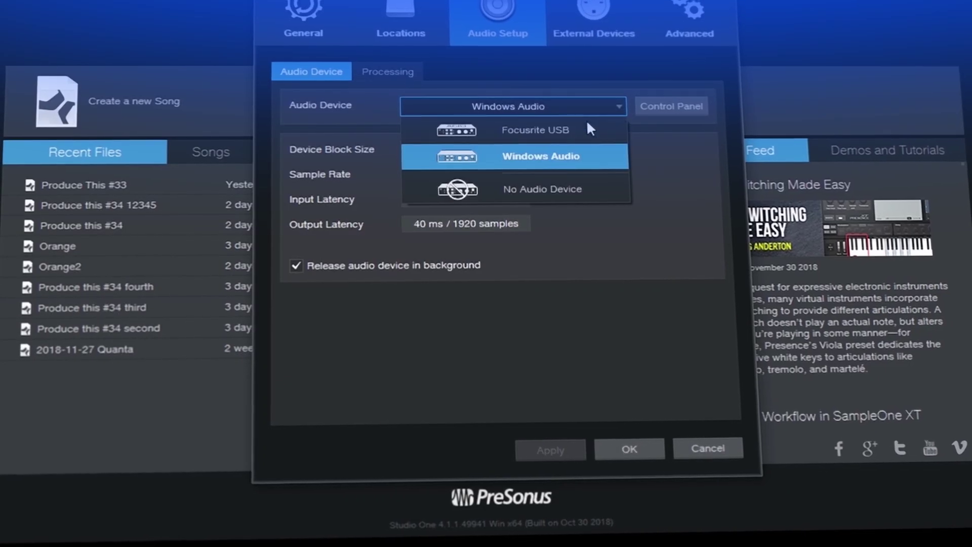
{"action": "left_click", "coordinate": [561, 132]}
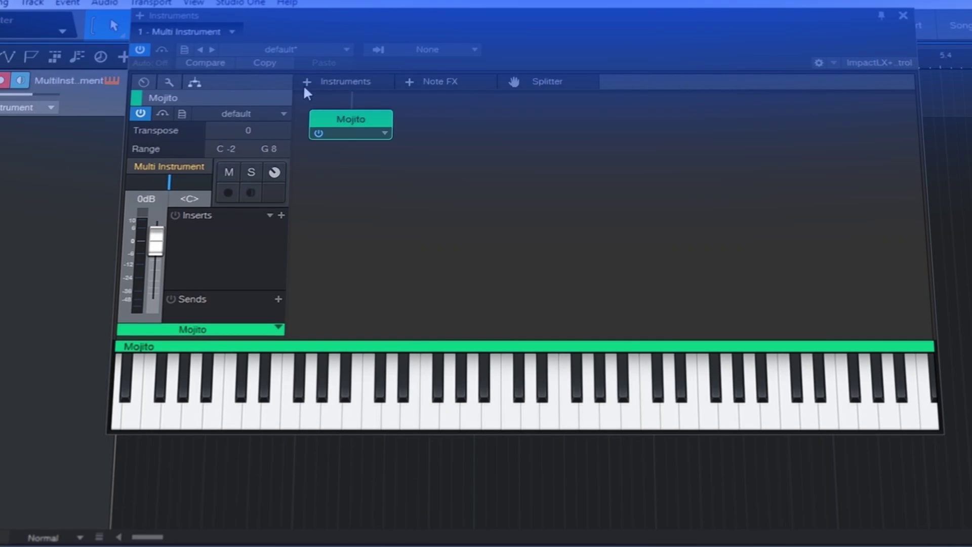
{"action": "left_click", "coordinate": [307, 86]}
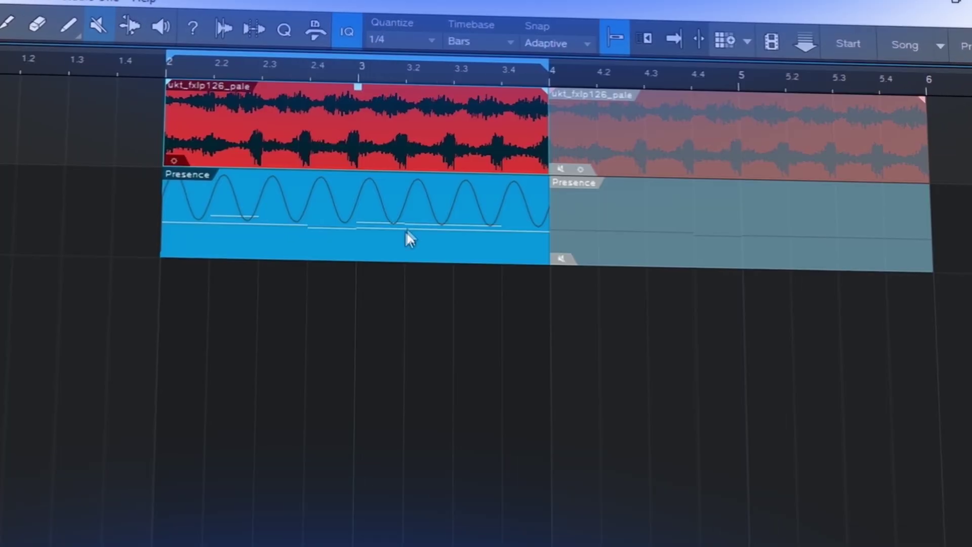
{"action": "double_click", "coordinate": [406, 238]}
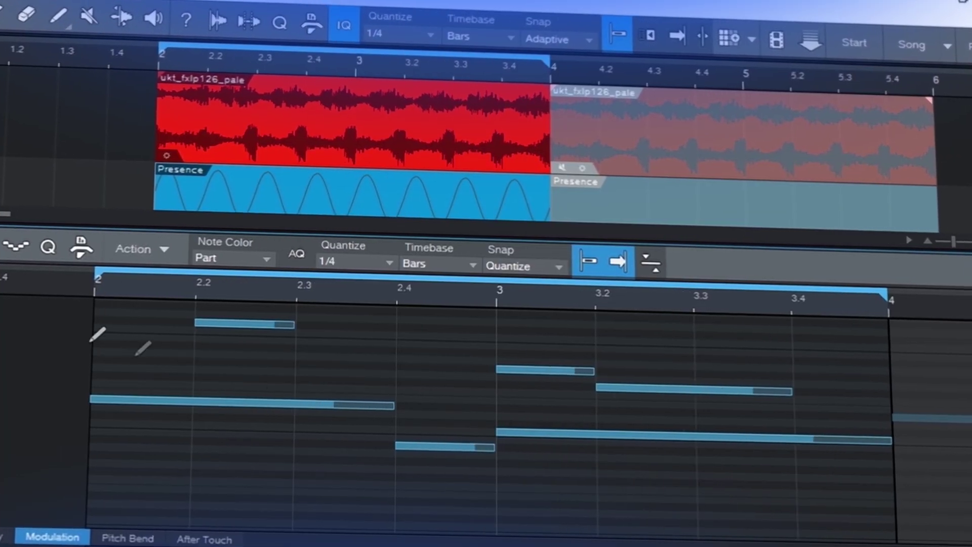
{"action": "left_click", "coordinate": [167, 401]}
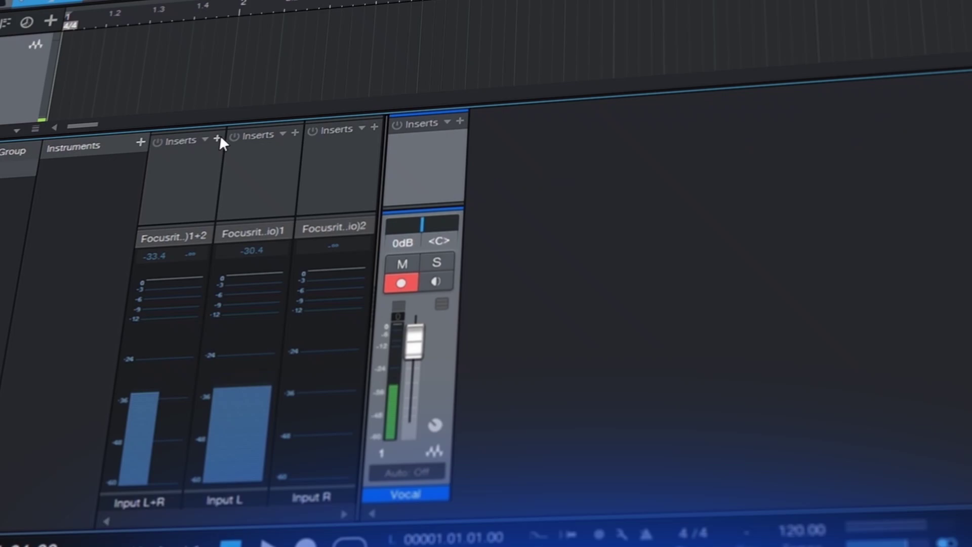
Step: Insert a Compressor on the mixer channel and draw short notes across bar 2
{"action": "left_click", "coordinate": [220, 136]}
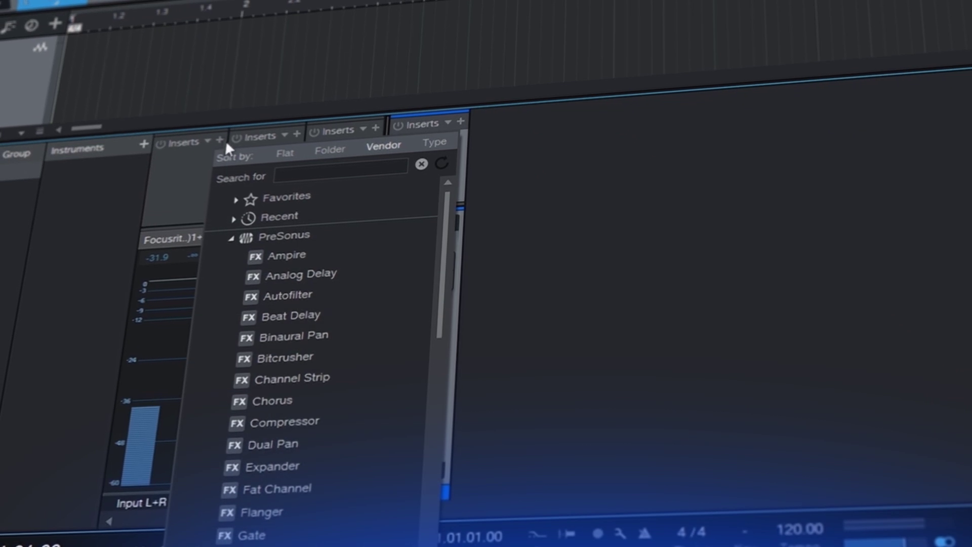
{"action": "left_click", "coordinate": [305, 423]}
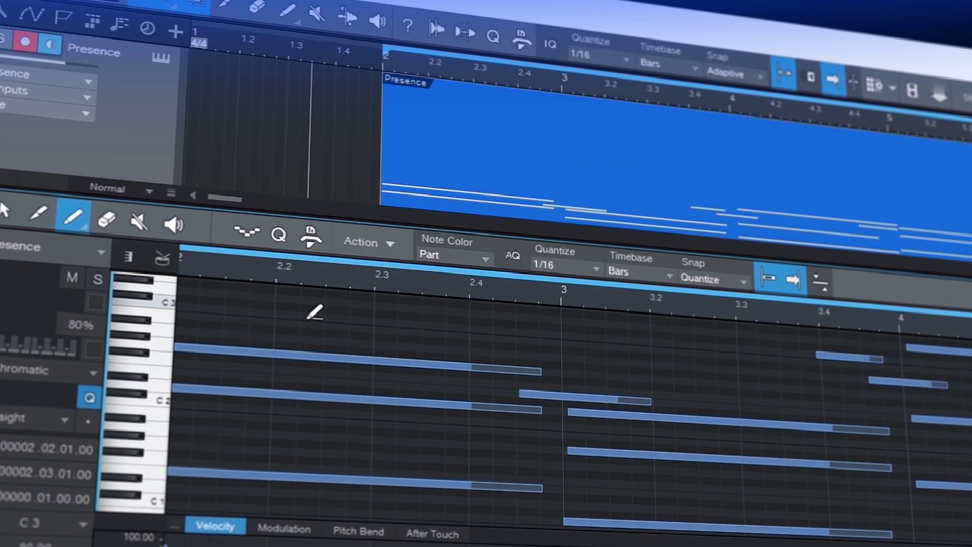
{"action": "left_click_drag", "start_coordinate": [308, 319], "coordinate": [651, 342]}
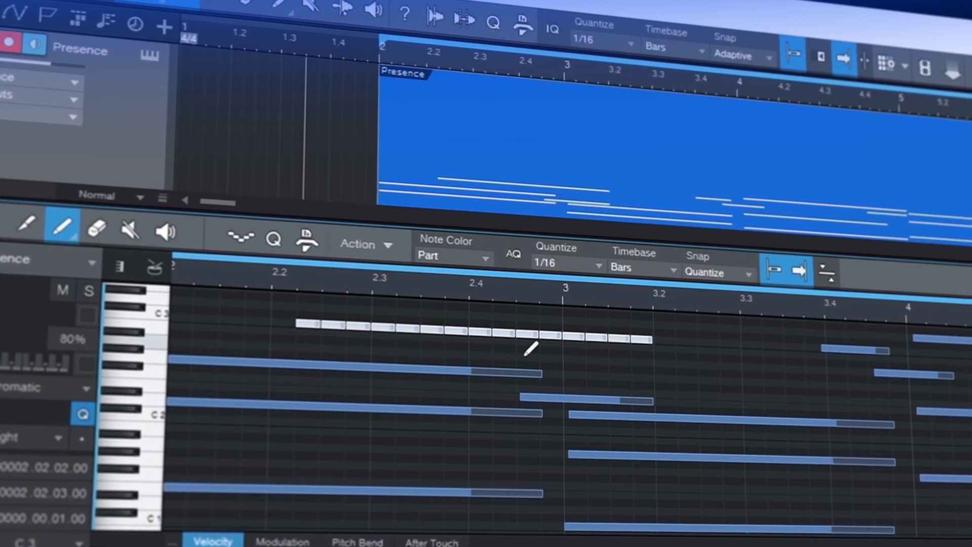
Step: Undo the drawn notes and set the piano roll quantize grid to 1/32
{"action": "key", "text": "ctrl+z"}
{"action": "left_click", "coordinate": [566, 264]}
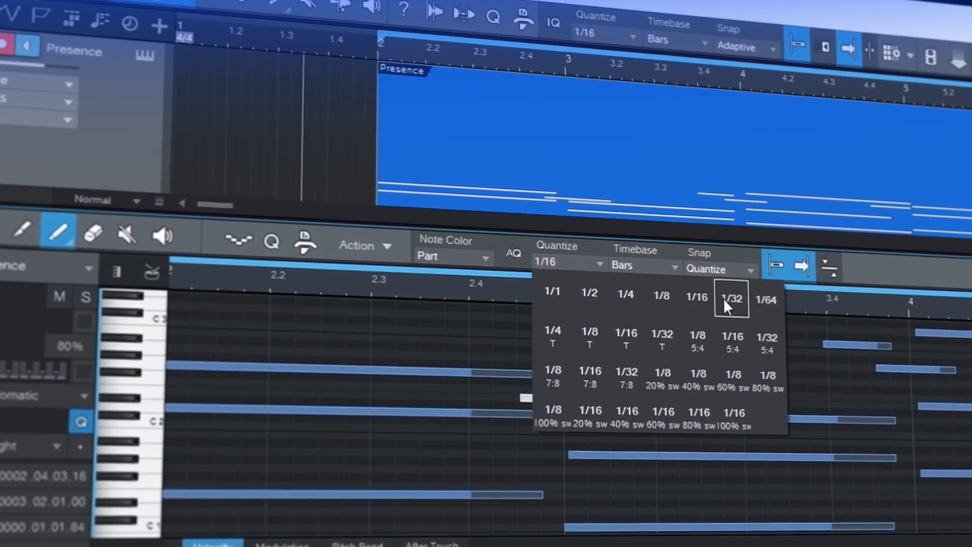
{"action": "left_click", "coordinate": [732, 300]}
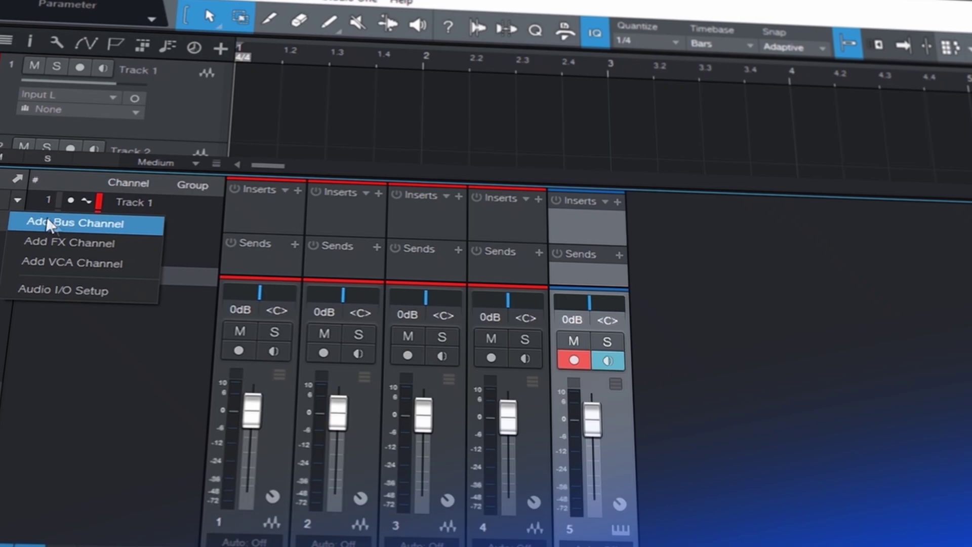
Step: Add Bus 1 and FX 1 mixer channels, and move Impact XT's Perc 4 sample start later
{"action": "left_click", "coordinate": [46, 219]}
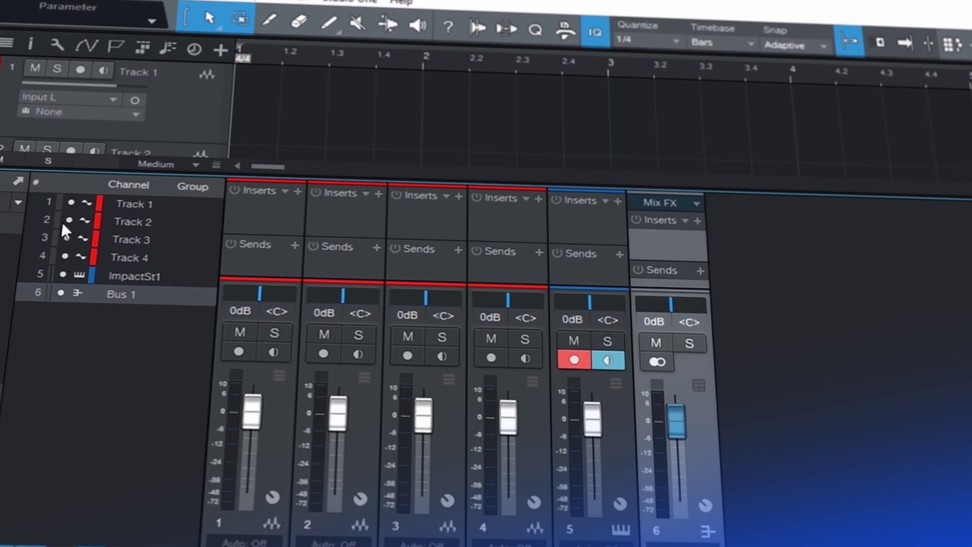
{"action": "left_click", "coordinate": [16, 210]}
{"action": "left_click", "coordinate": [54, 251]}
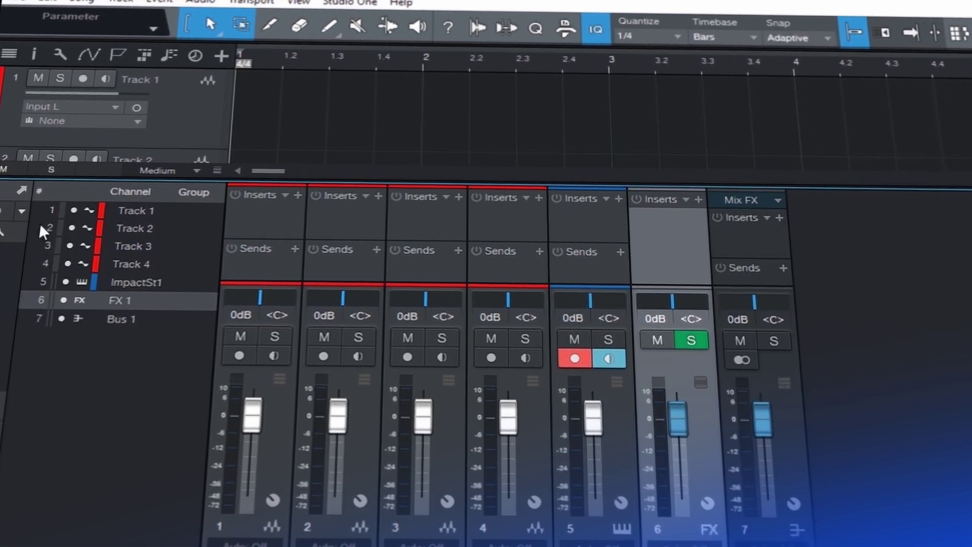
{"action": "left_click", "coordinate": [21, 210]}
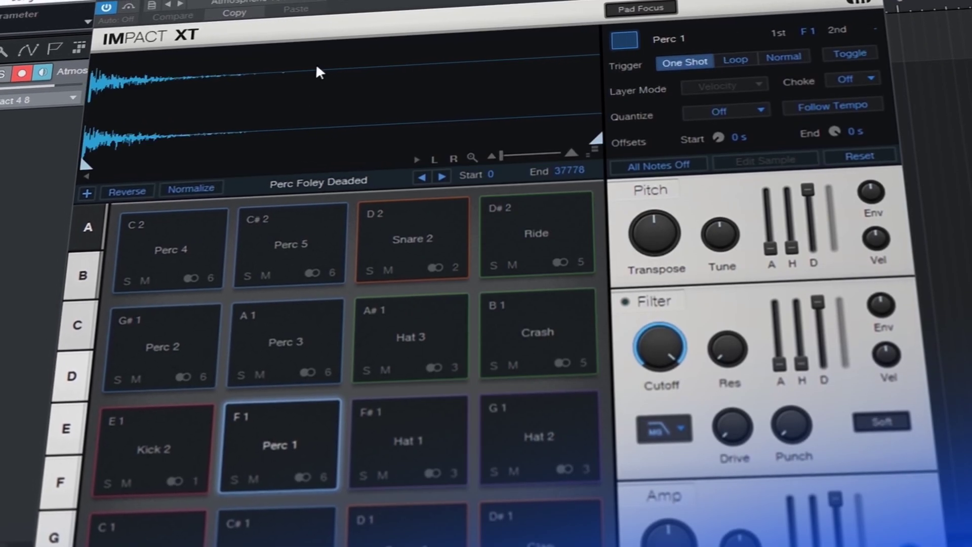
{"action": "left_click", "coordinate": [172, 258]}
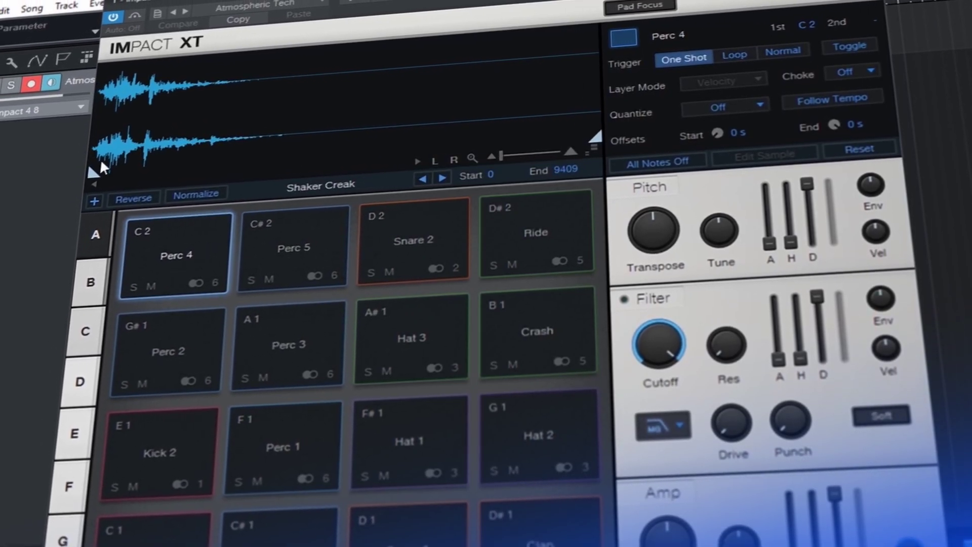
{"action": "left_click_drag", "start_coordinate": [111, 176], "coordinate": [119, 177]}
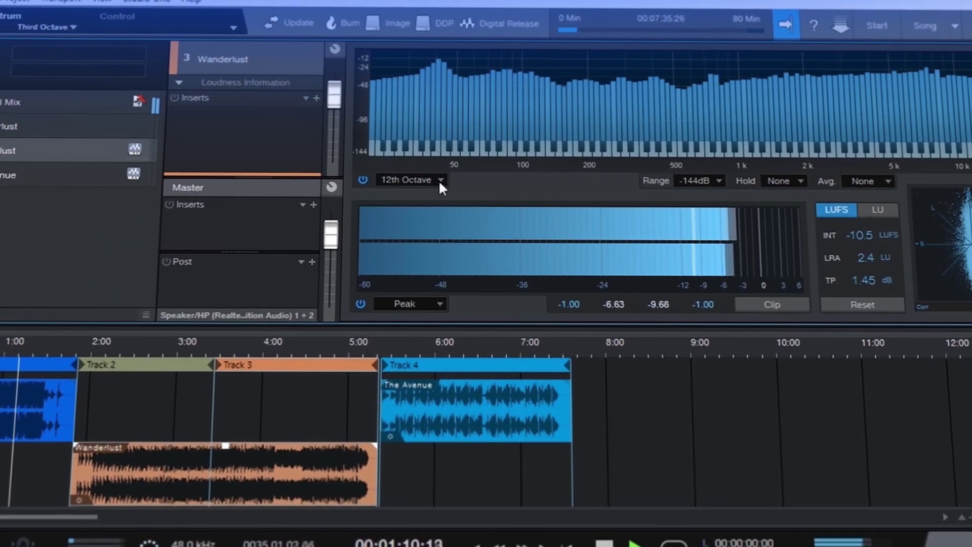
Step: Switch the Project page spectrum meter to FFT, then to the Waterfall display
{"action": "left_click", "coordinate": [437, 178]}
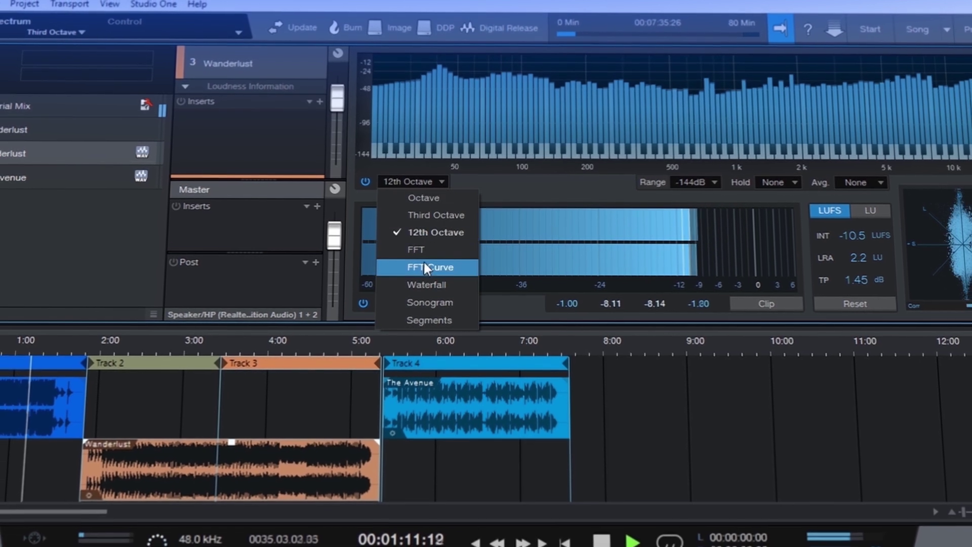
{"action": "left_click", "coordinate": [413, 246]}
{"action": "left_click", "coordinate": [436, 183]}
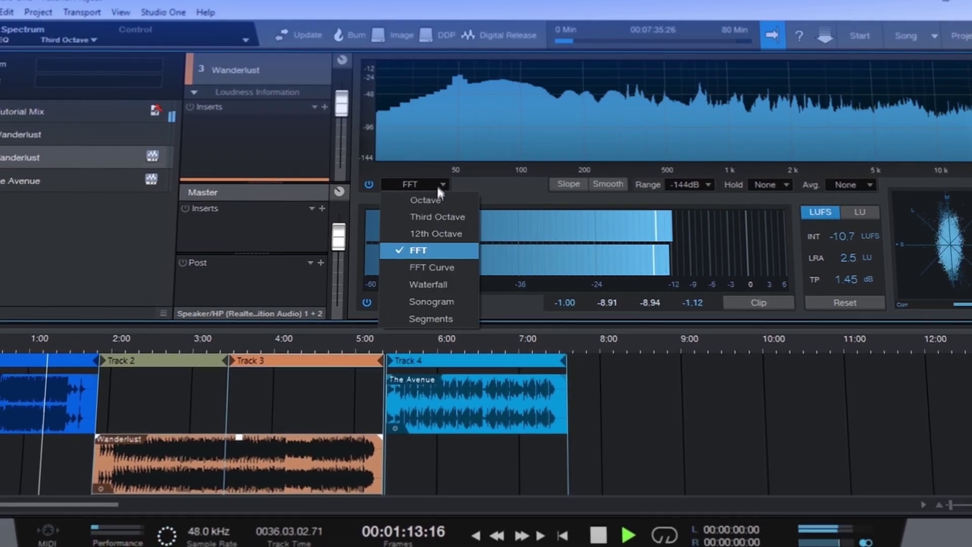
{"action": "left_click", "coordinate": [431, 283]}
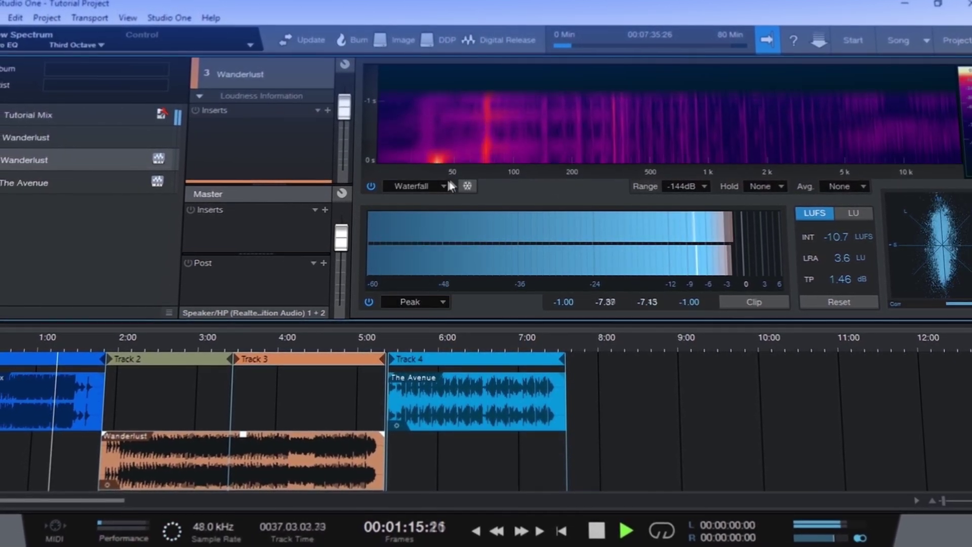